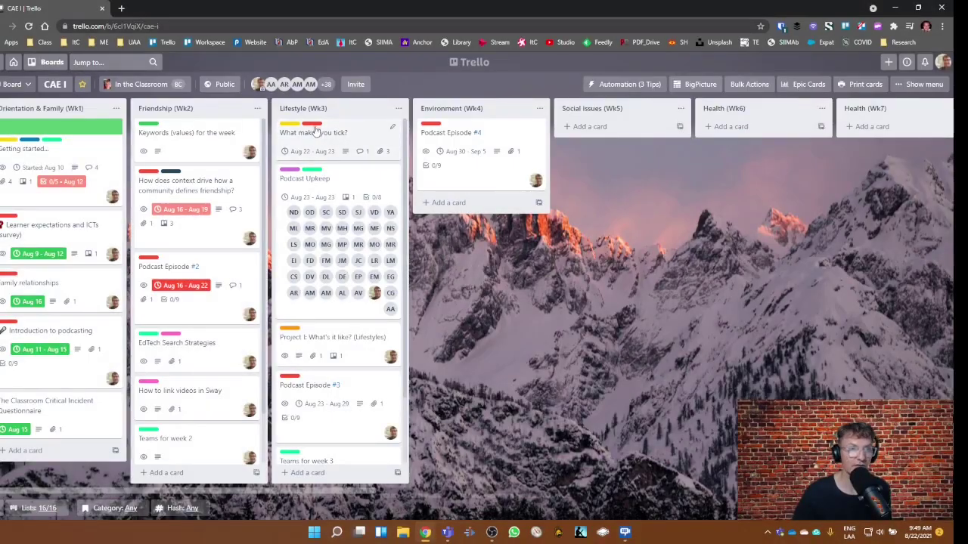
- Expand the coloured labels on the board's cards so that their label names show
{"action": "left_click", "coordinate": [311, 124]}
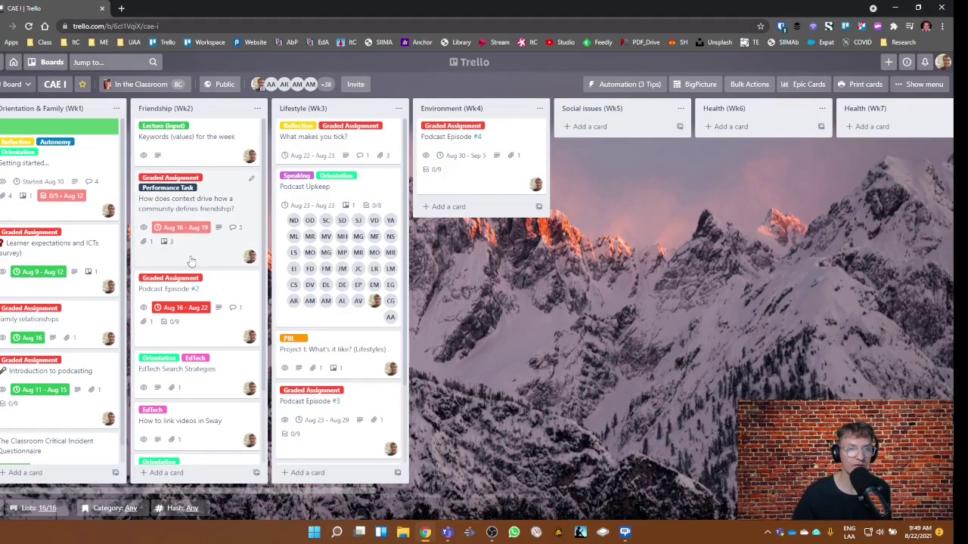
{"action": "left_click", "coordinate": [166, 127]}
{"action": "left_click", "coordinate": [149, 125]}
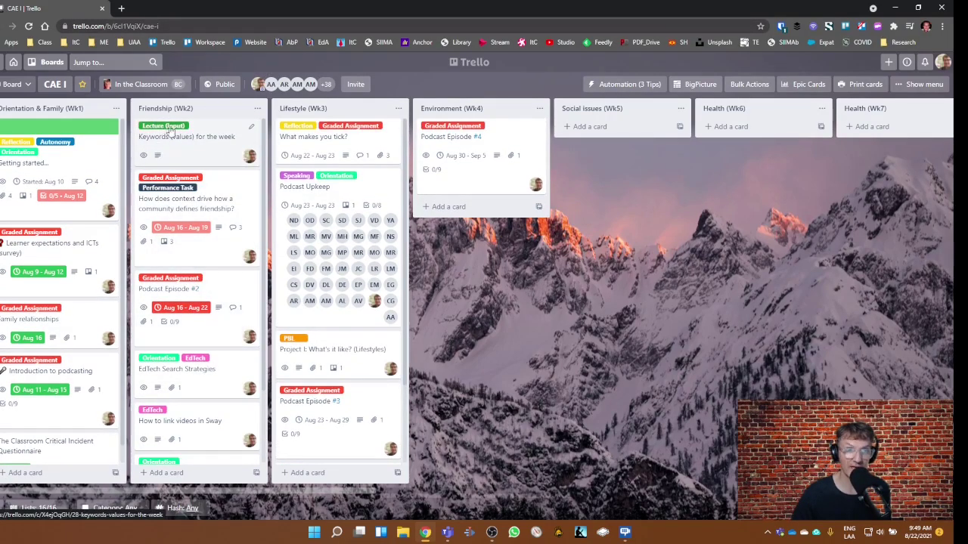
{"action": "left_click", "coordinate": [174, 129]}
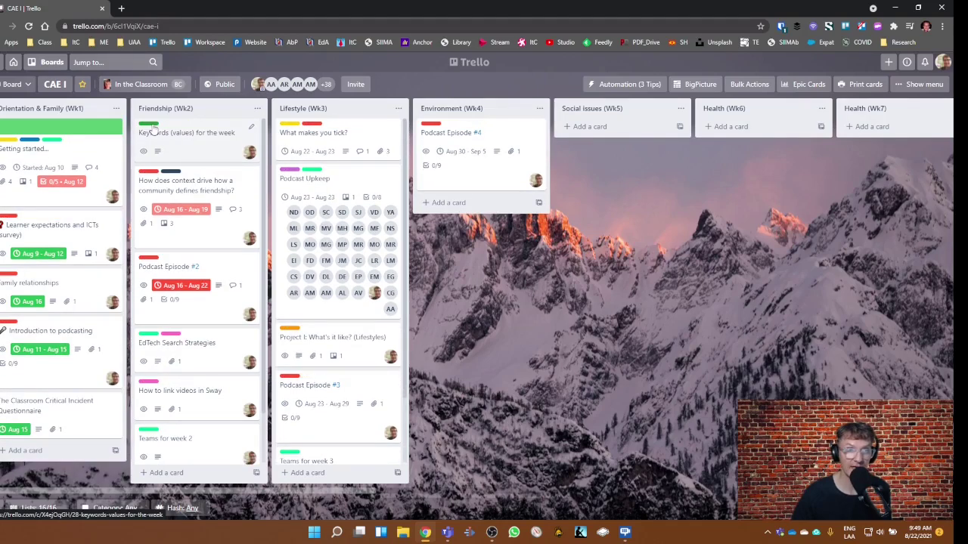
{"action": "left_click", "coordinate": [154, 130]}
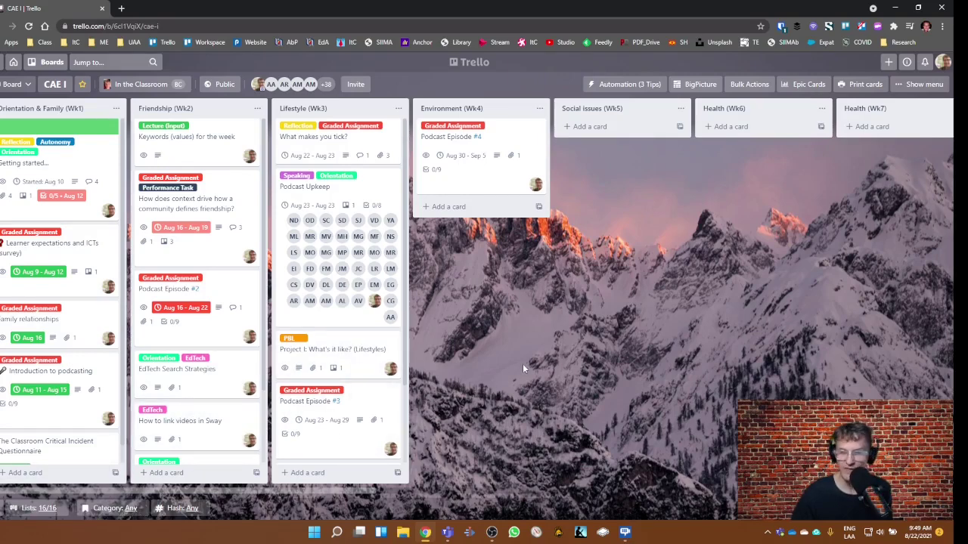
- Look across the board's weekly lists as far as Project review (Wk16), then return to the first weeks
{"action": "left_click", "coordinate": [39, 508]}
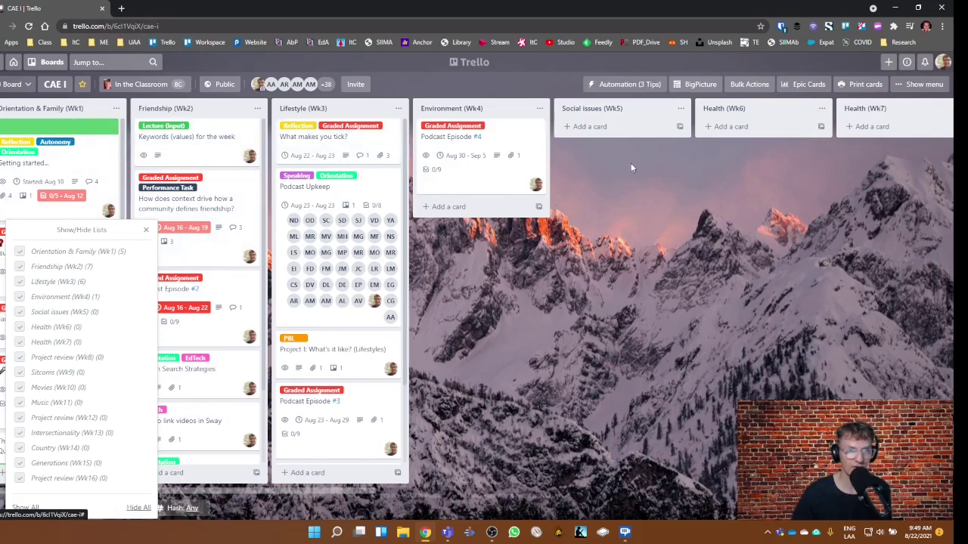
{"action": "left_click", "coordinate": [812, 225]}
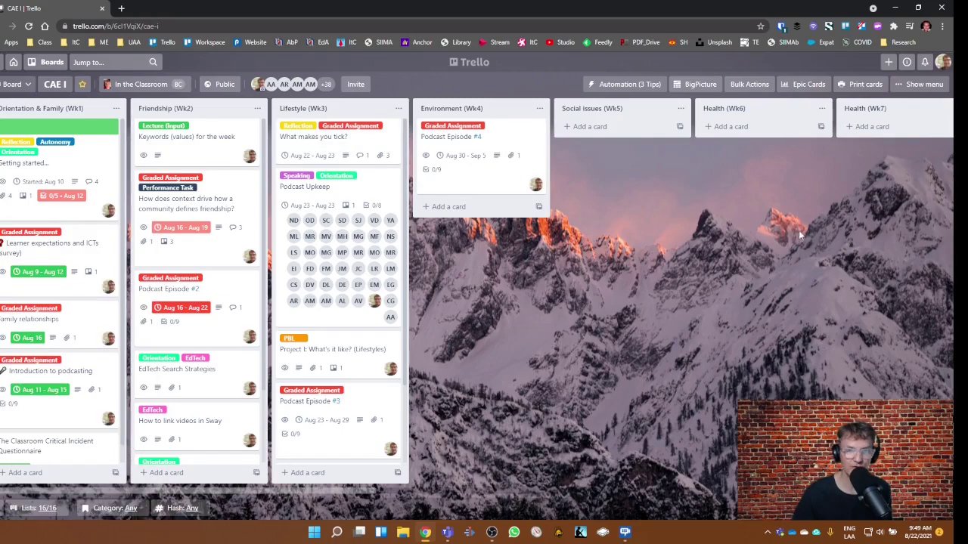
{"action": "left_click_drag", "start_coordinate": [812, 225], "coordinate": [199, 241]}
{"action": "left_click_drag", "start_coordinate": [927, 238], "coordinate": [469, 215]}
{"action": "scroll", "coordinate": [469, 216], "scroll_direction": "right", "scroll_amount": 5}
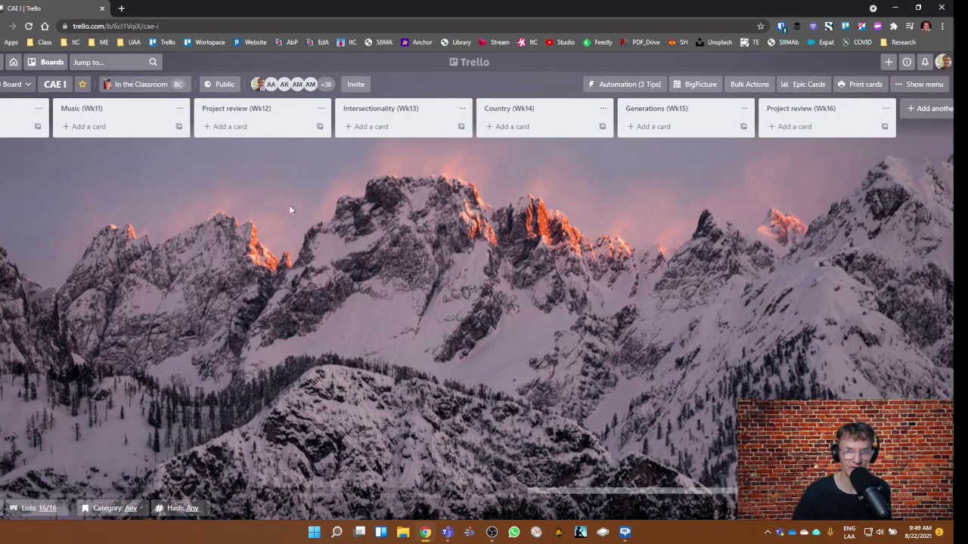
{"action": "scroll", "coordinate": [259, 285], "scroll_direction": "left", "scroll_amount": 10}
{"action": "scroll", "coordinate": [259, 284], "scroll_direction": "left", "scroll_amount": 5}
- Hide all lists, then show only the Wk1 to Wk5 lists, from Orientation & Family to Social issues
{"action": "left_click", "coordinate": [27, 509]}
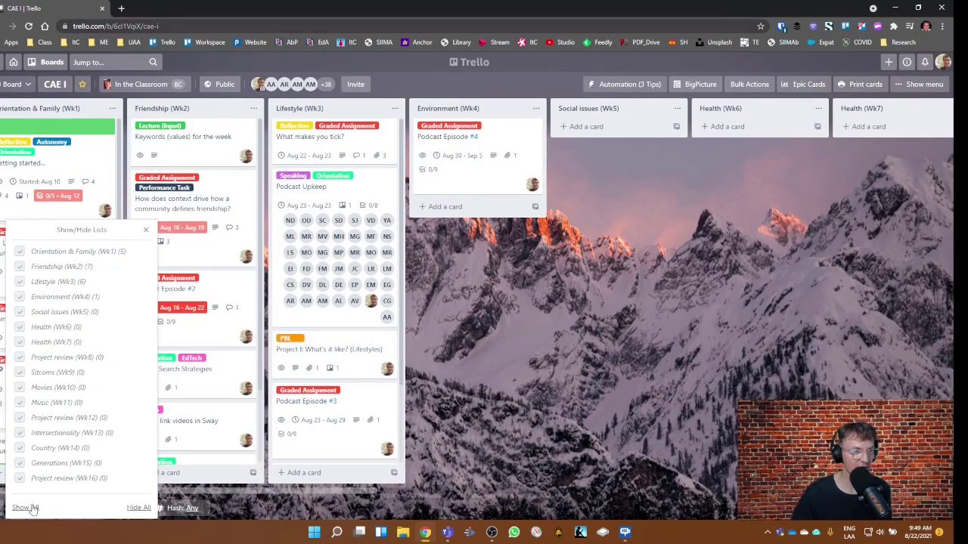
{"action": "left_click", "coordinate": [137, 508]}
{"action": "left_click", "coordinate": [41, 511]}
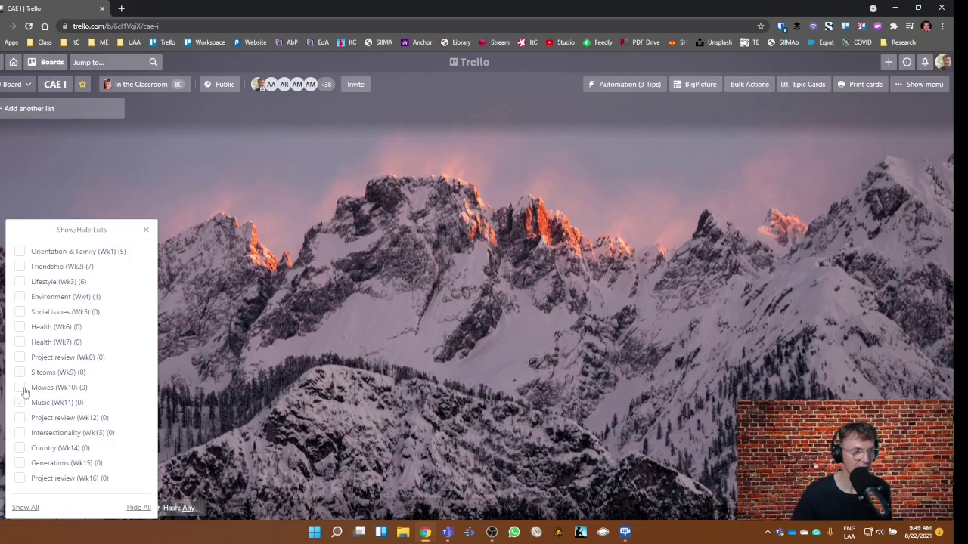
{"action": "left_click", "coordinate": [20, 251]}
{"action": "left_click", "coordinate": [20, 266]}
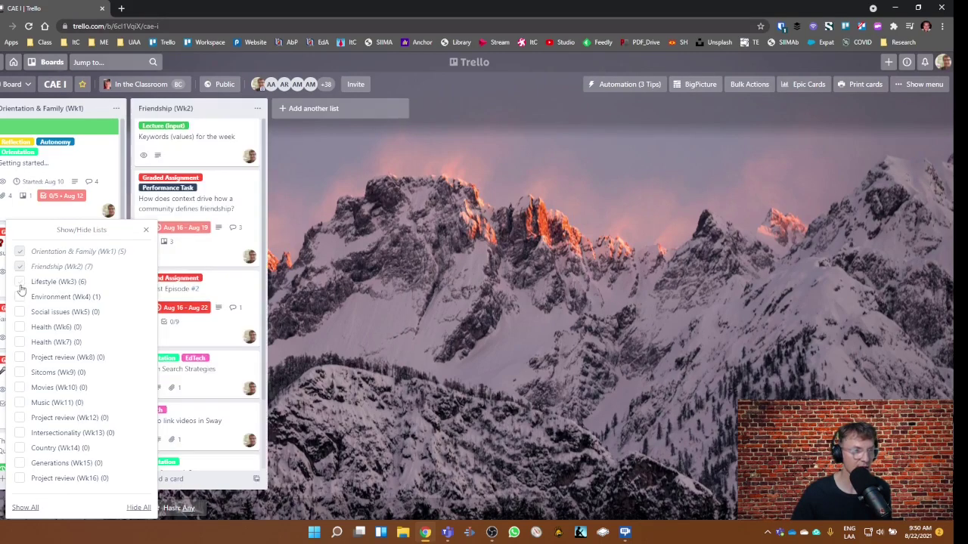
{"action": "left_click", "coordinate": [20, 284]}
{"action": "left_click", "coordinate": [20, 298]}
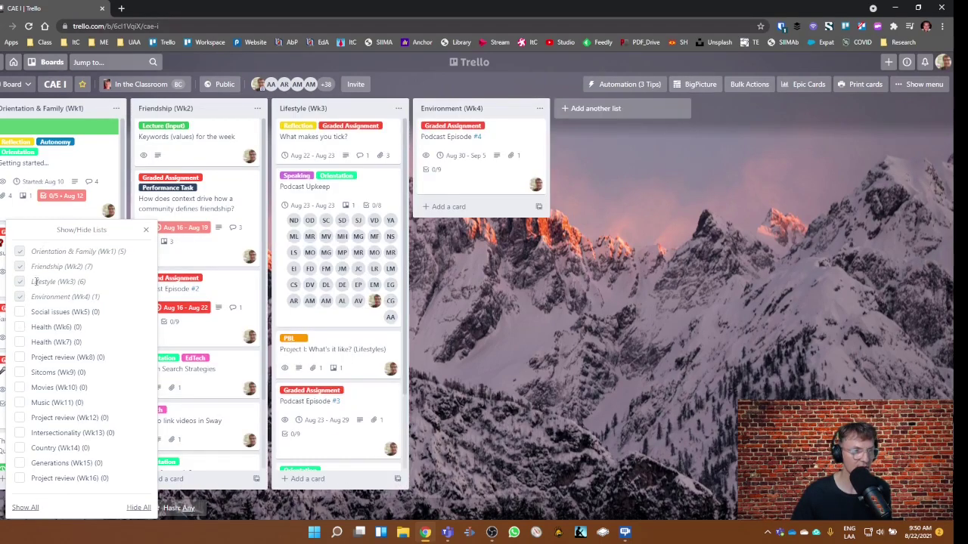
{"action": "left_click", "coordinate": [19, 312]}
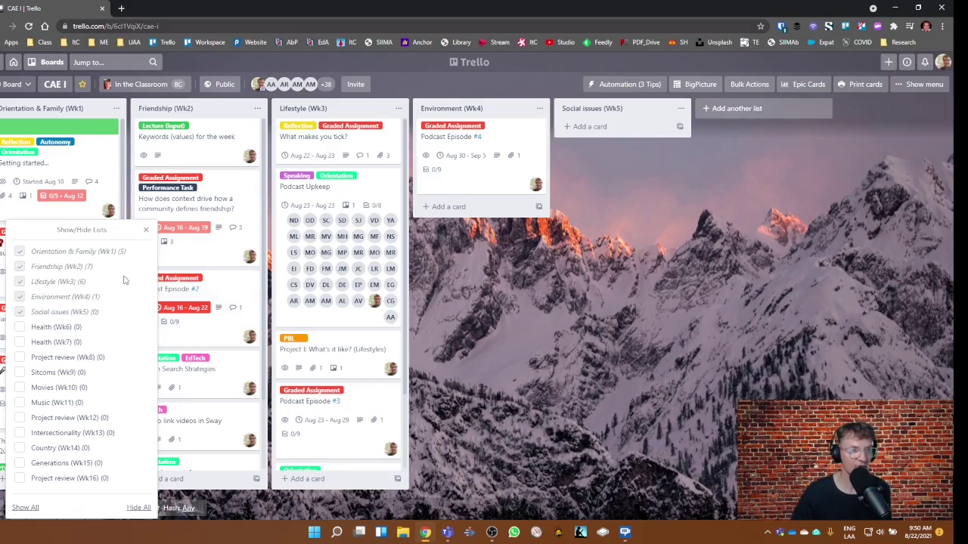
{"action": "left_click", "coordinate": [517, 339]}
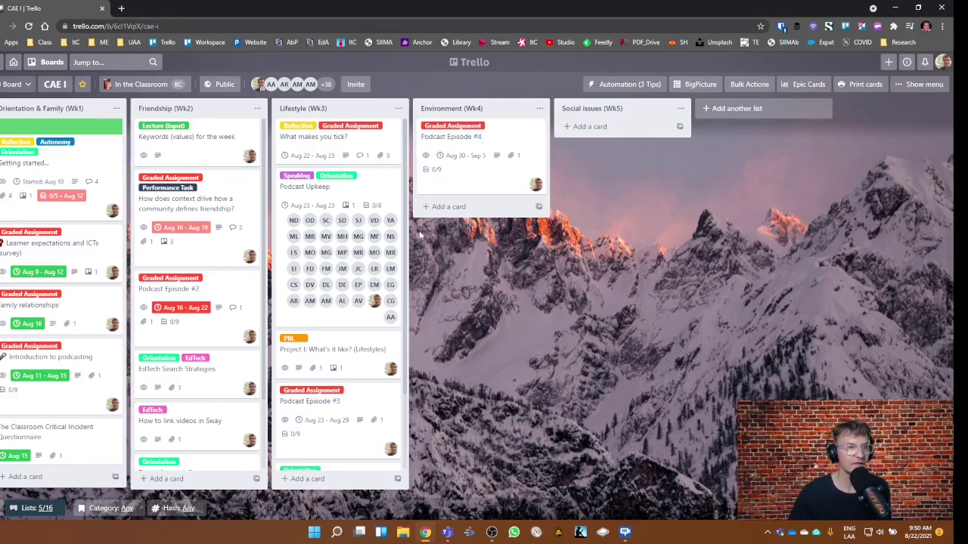
- Switch the board to Calendar view and review the assignments scheduled in August 2021
{"action": "left_click", "coordinate": [25, 85]}
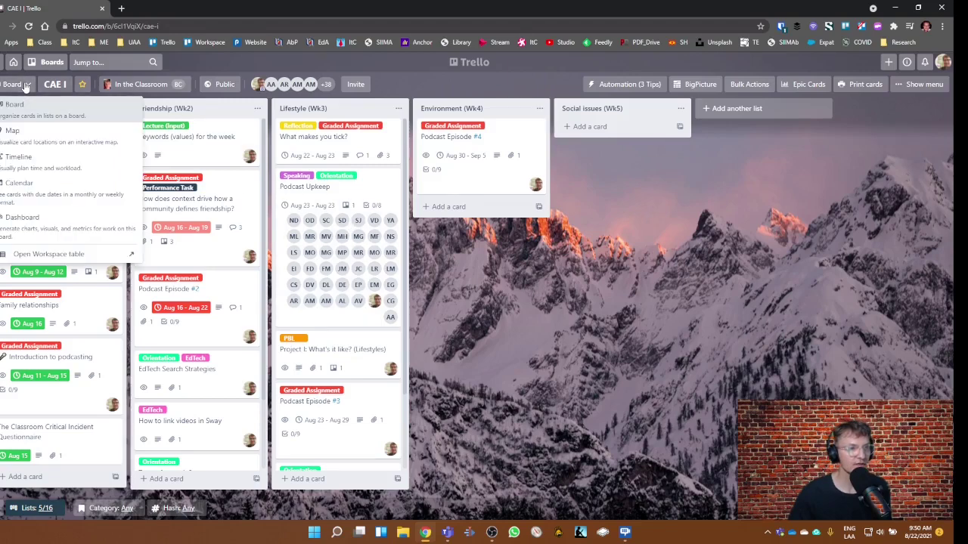
{"action": "left_click", "coordinate": [528, 288]}
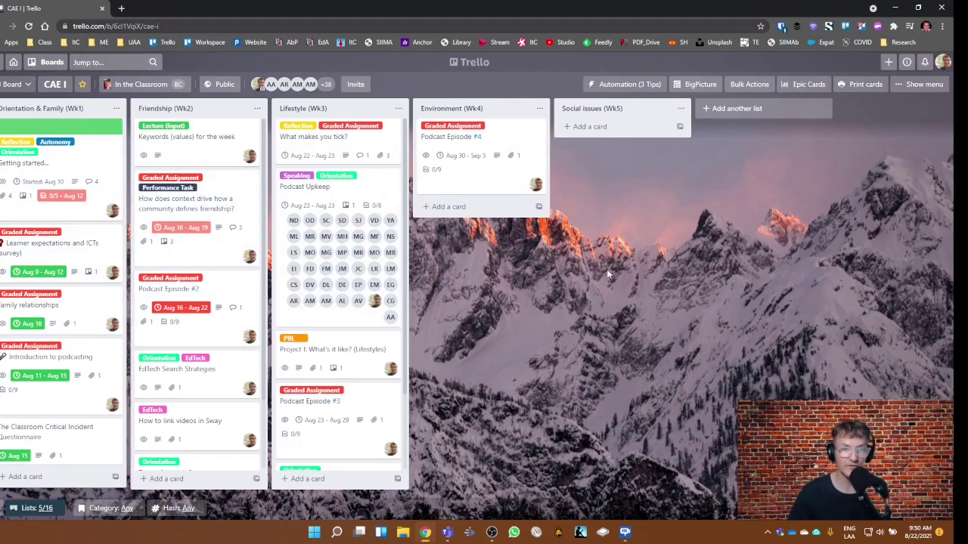
{"action": "left_click", "coordinate": [15, 84]}
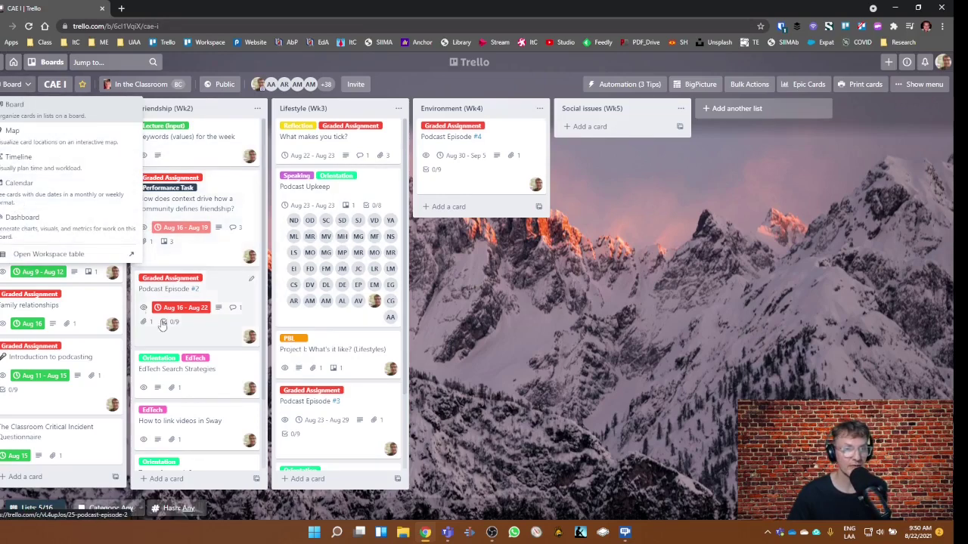
{"action": "left_click", "coordinate": [23, 190]}
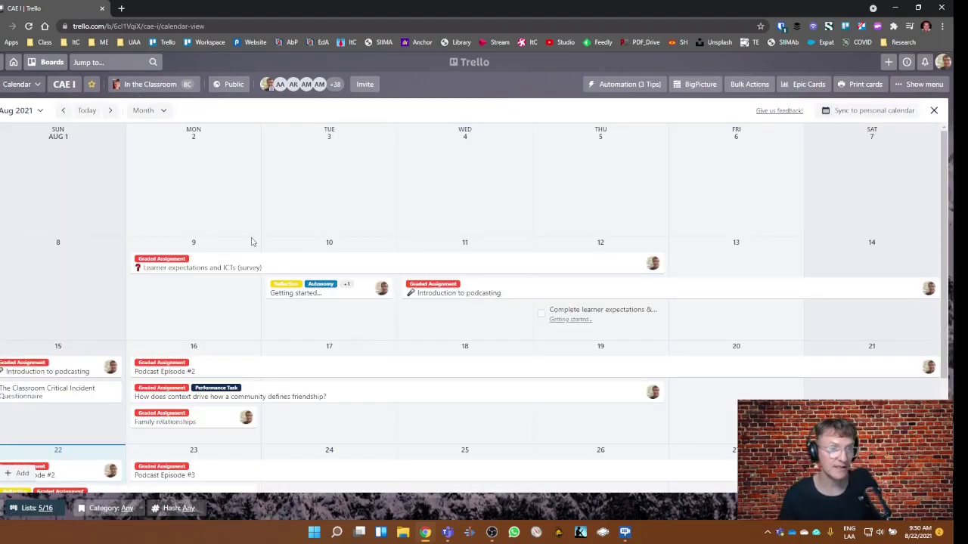
{"action": "left_click", "coordinate": [37, 85]}
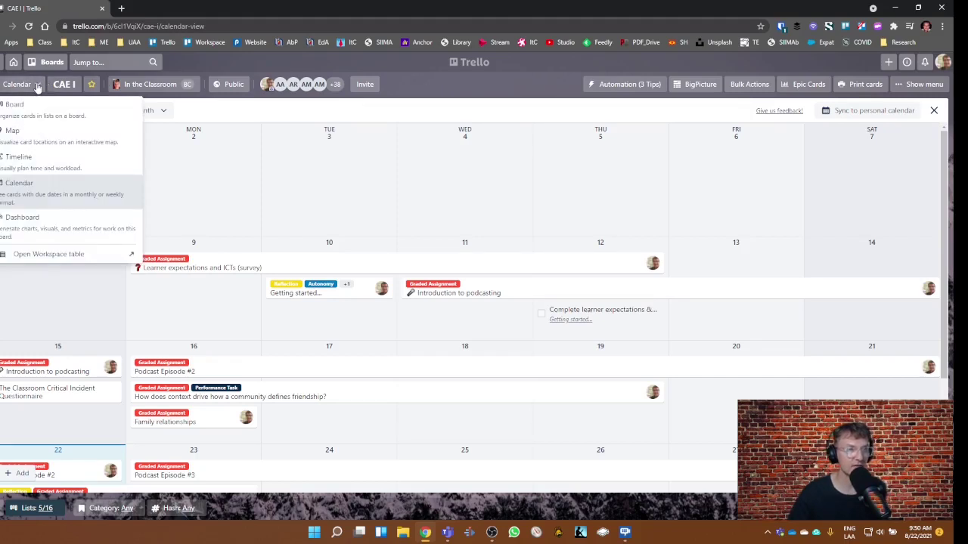
{"action": "left_click", "coordinate": [380, 326]}
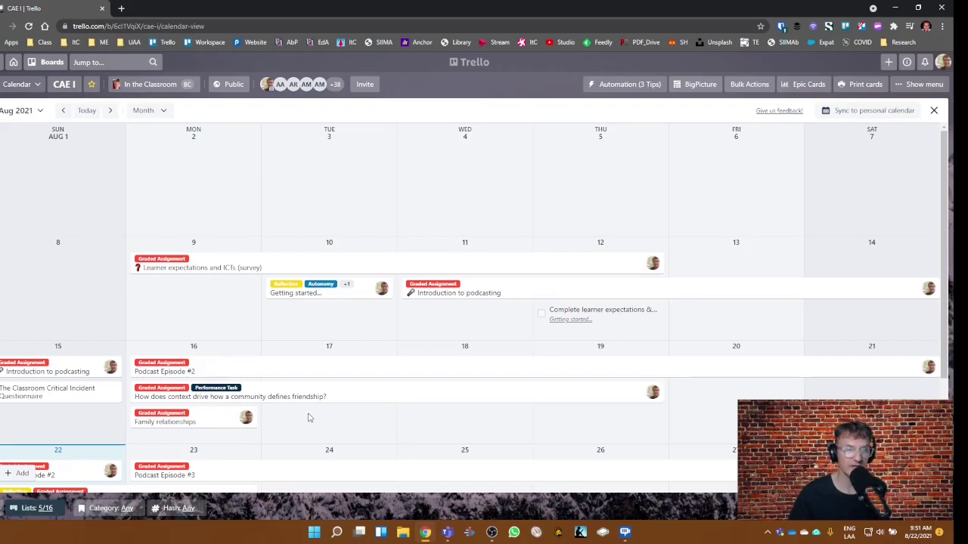
{"action": "scroll", "coordinate": [318, 419], "scroll_direction": "down", "scroll_amount": 2}
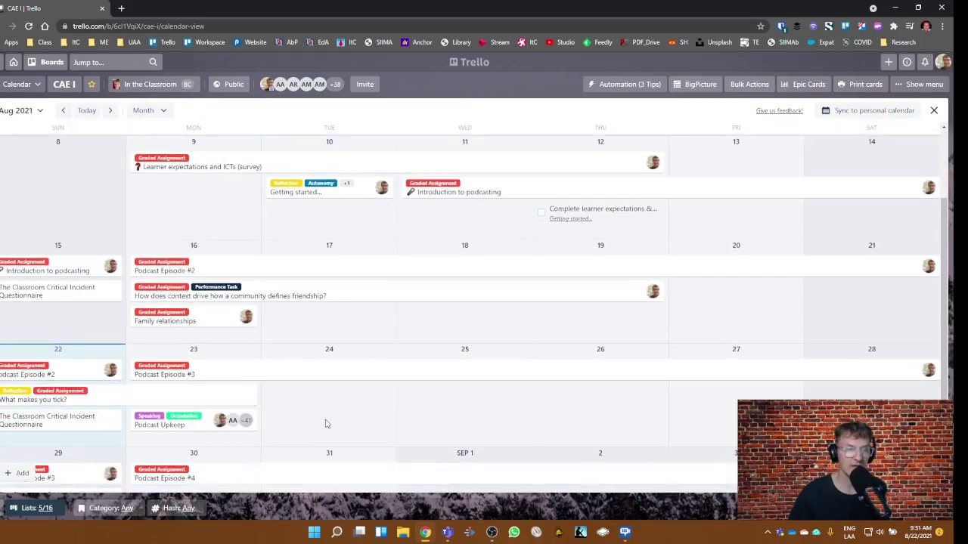
{"action": "scroll", "coordinate": [347, 409], "scroll_direction": "up", "scroll_amount": 1}
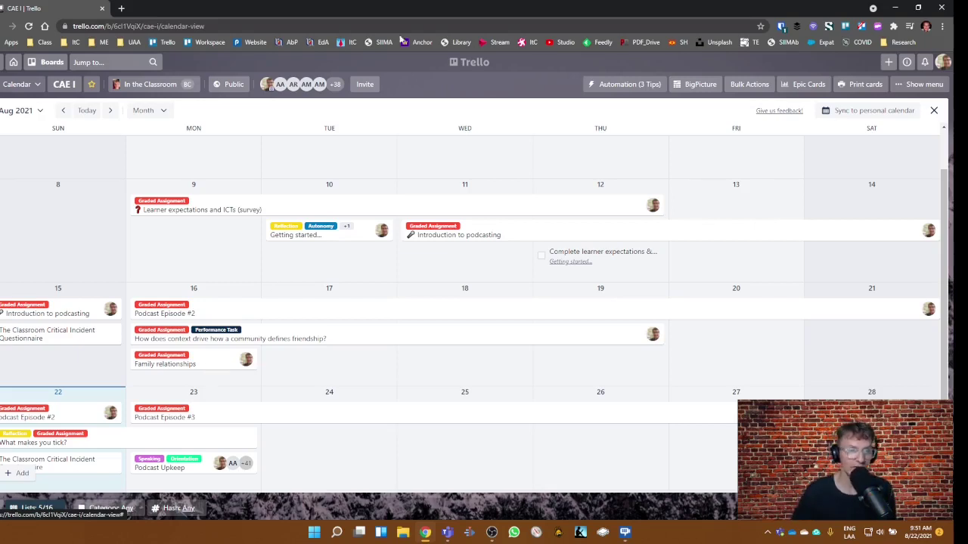
- View the details of the Family relationships and Podcast Episode #2 cards from the calendar, then close them
{"action": "left_click", "coordinate": [216, 368]}
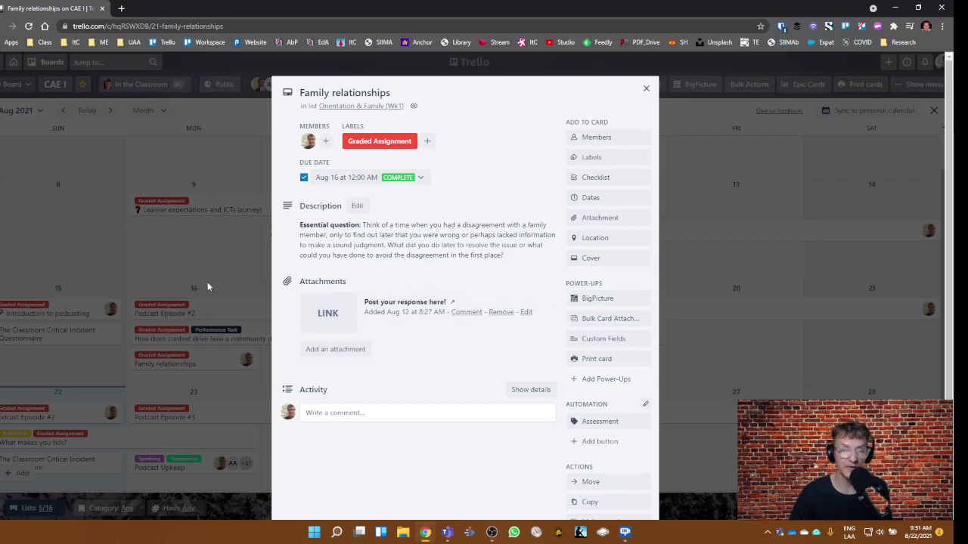
{"action": "left_click", "coordinate": [210, 323]}
{"action": "left_click", "coordinate": [212, 311]}
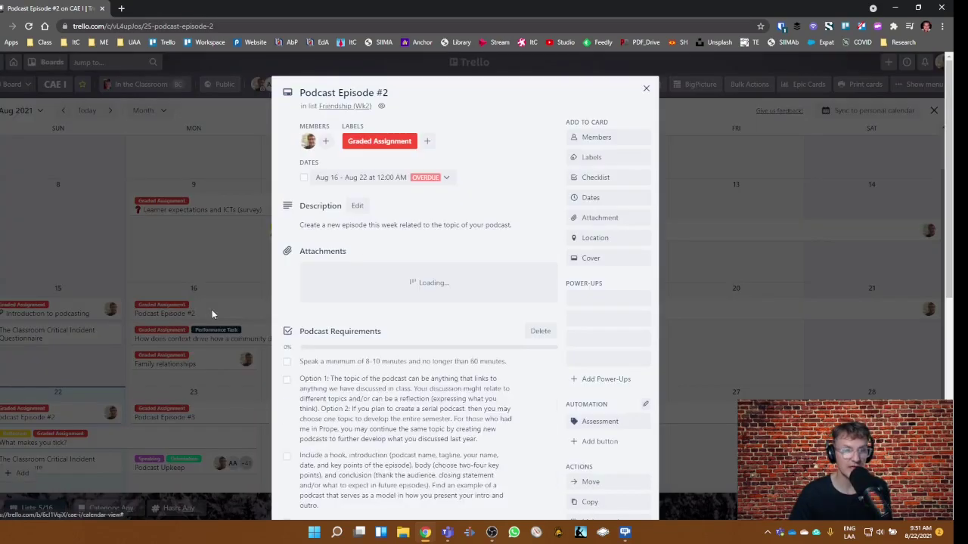
{"action": "left_click", "coordinate": [770, 259]}
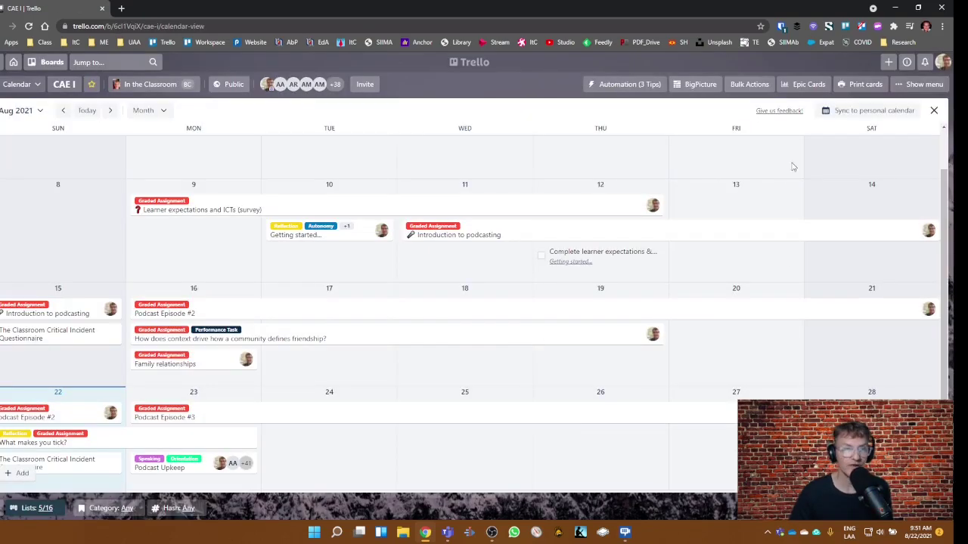
- Leave the Calendar view and return to the Board view, trying both closing it and switching views
{"action": "left_click", "coordinate": [933, 111]}
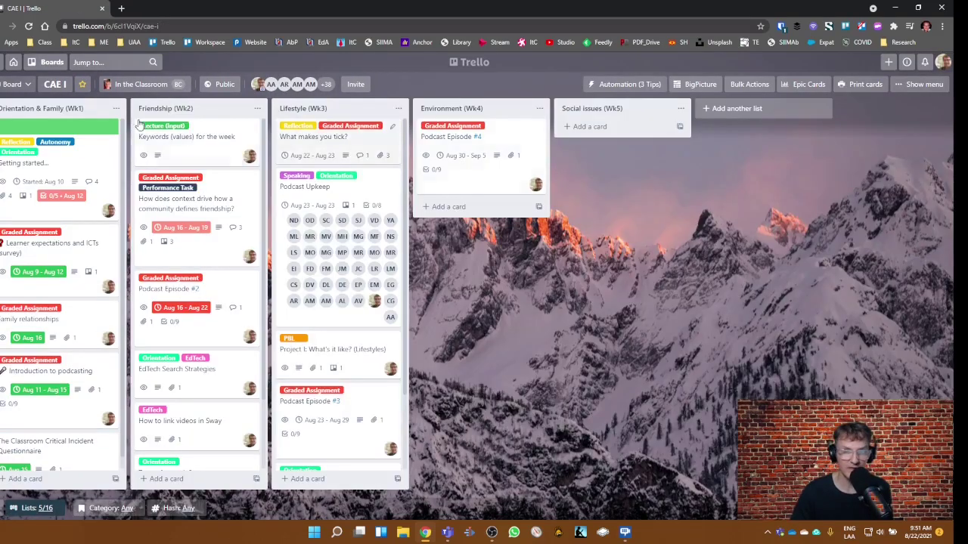
{"action": "left_click", "coordinate": [20, 86]}
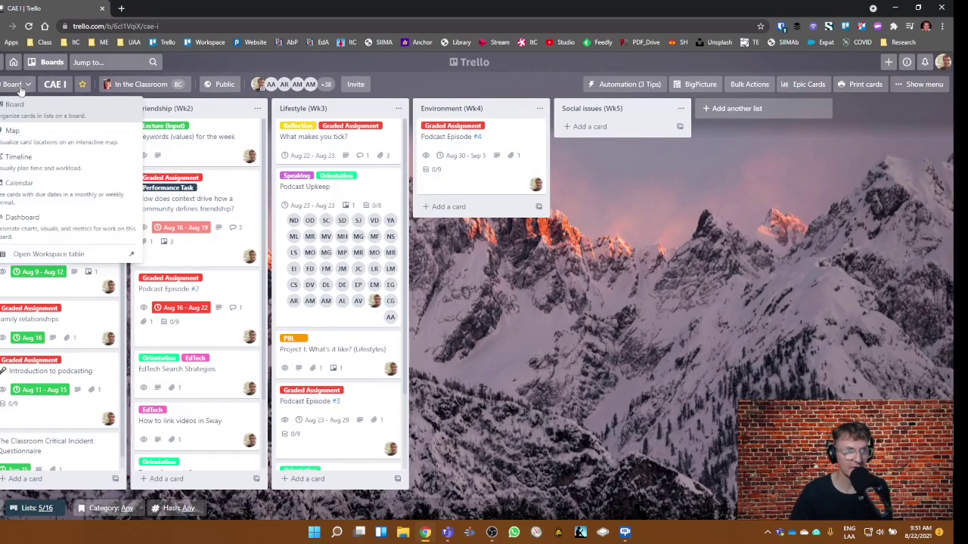
{"action": "left_click", "coordinate": [16, 189]}
{"action": "left_click", "coordinate": [38, 87]}
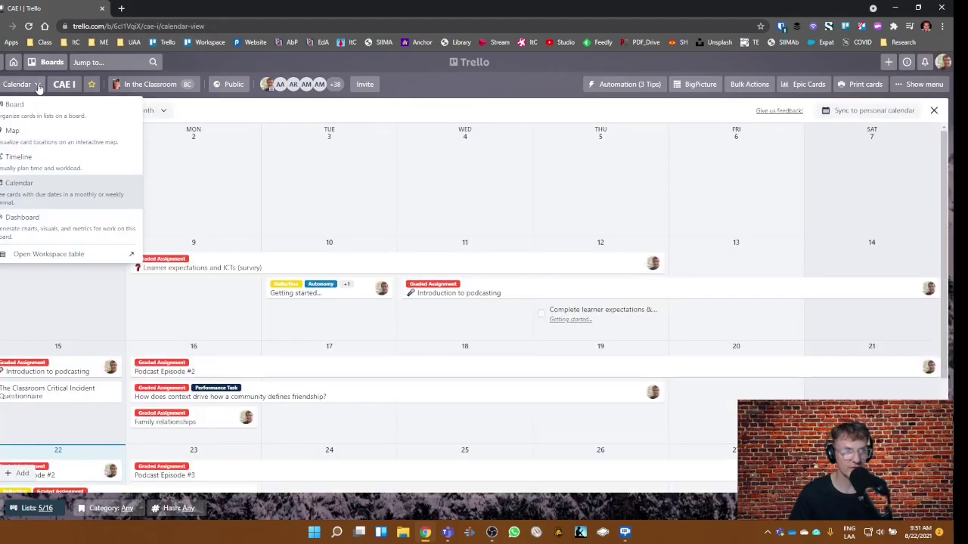
{"action": "left_click", "coordinate": [39, 112]}
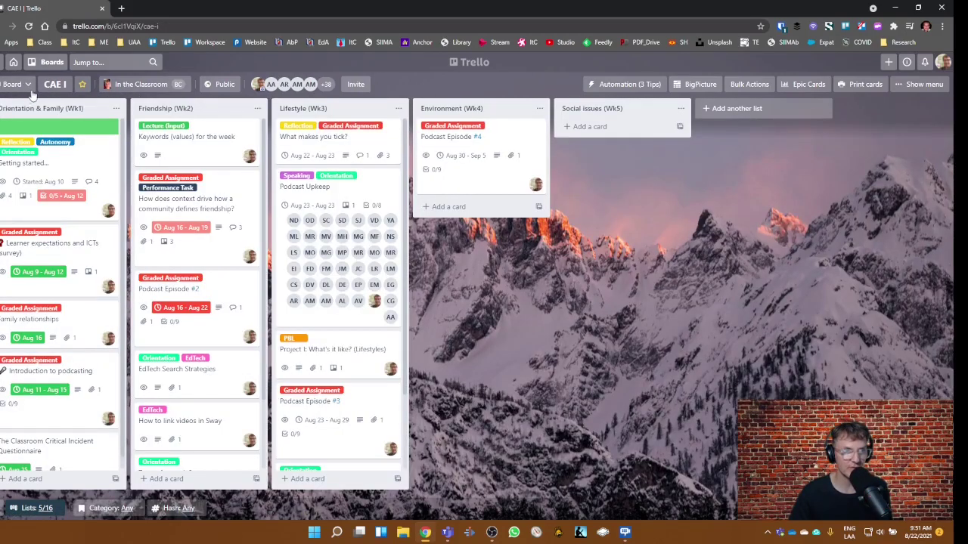
- Switch the board to Timeline view and examine the schedule rows of all lists down to Project review (Wk16)
{"action": "left_click", "coordinate": [26, 86]}
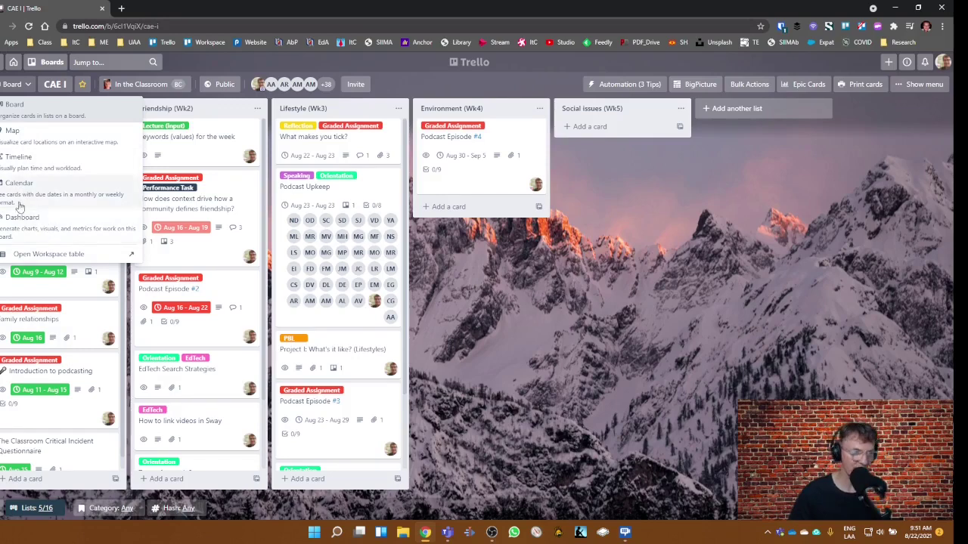
{"action": "left_click", "coordinate": [29, 162]}
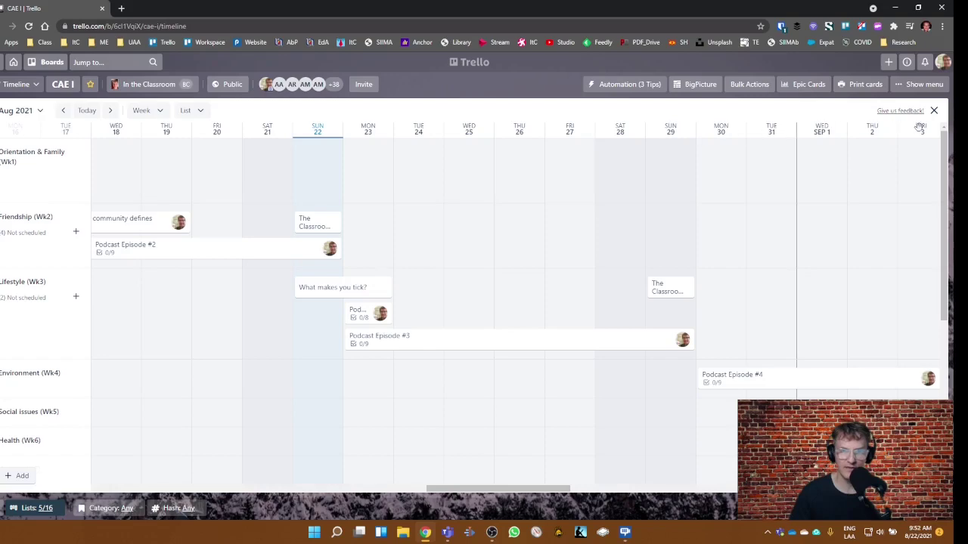
{"action": "scroll", "coordinate": [34, 255], "scroll_direction": "down", "scroll_amount": 2}
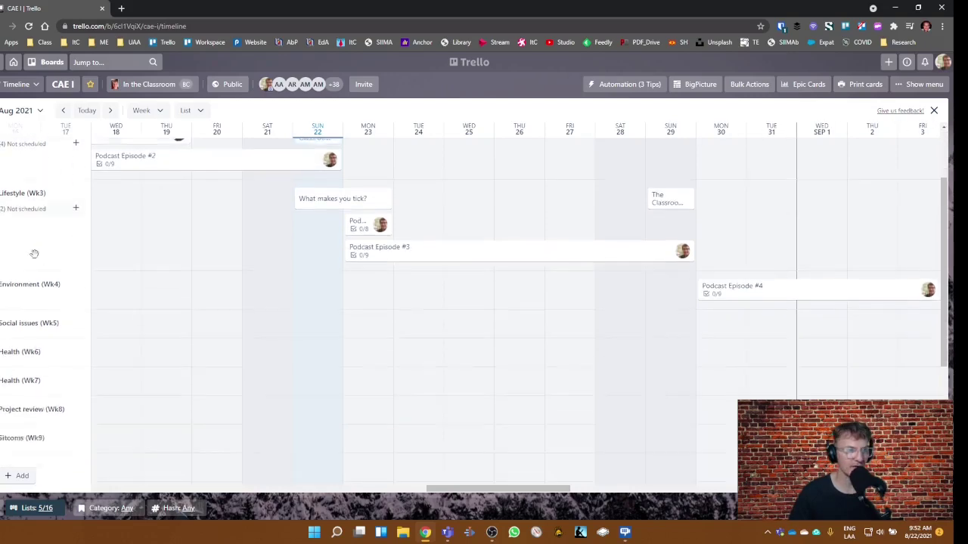
{"action": "scroll", "coordinate": [34, 255], "scroll_direction": "down", "scroll_amount": 3}
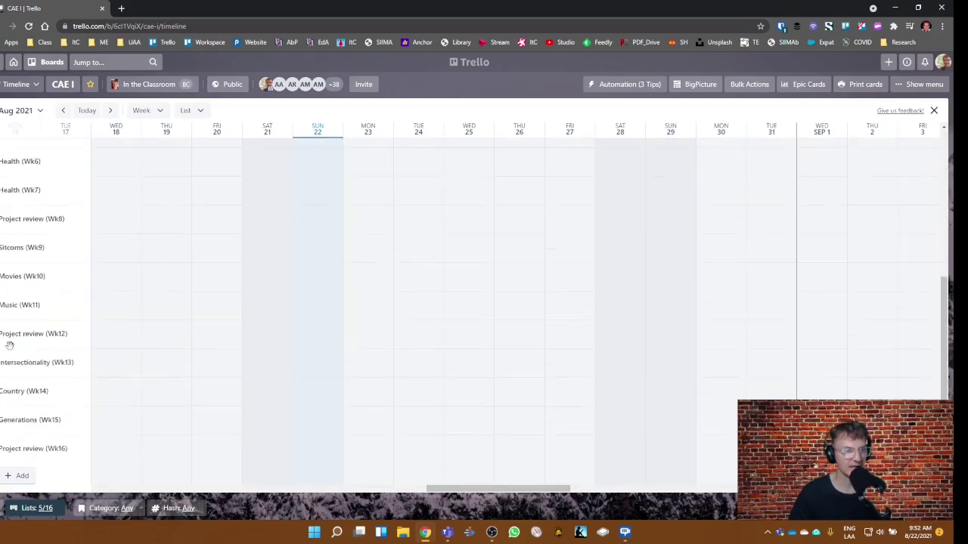
{"action": "scroll", "coordinate": [7, 342], "scroll_direction": "up", "scroll_amount": 5}
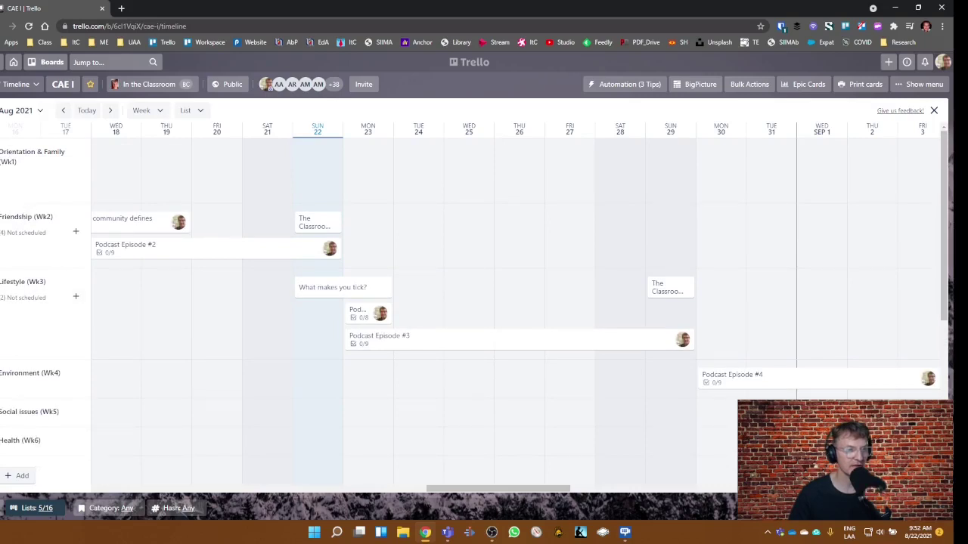
{"action": "scroll", "coordinate": [34, 310], "scroll_direction": "down", "scroll_amount": 4}
{"action": "scroll", "coordinate": [38, 310], "scroll_direction": "down", "scroll_amount": 2}
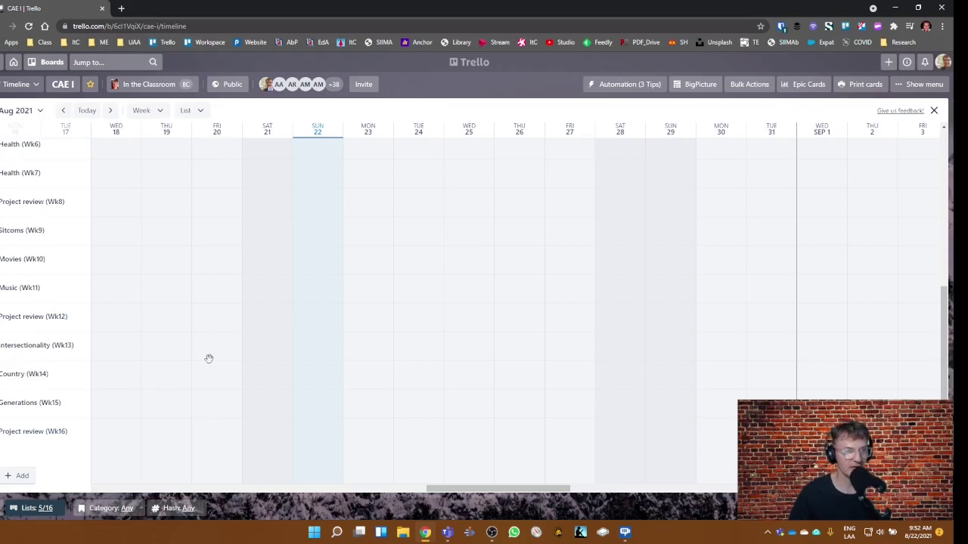
{"action": "scroll", "coordinate": [287, 311], "scroll_direction": "up", "scroll_amount": 6}
- Switch the board from Timeline to Calendar view, look over August 2021, and return to the Board view
{"action": "left_click", "coordinate": [27, 86]}
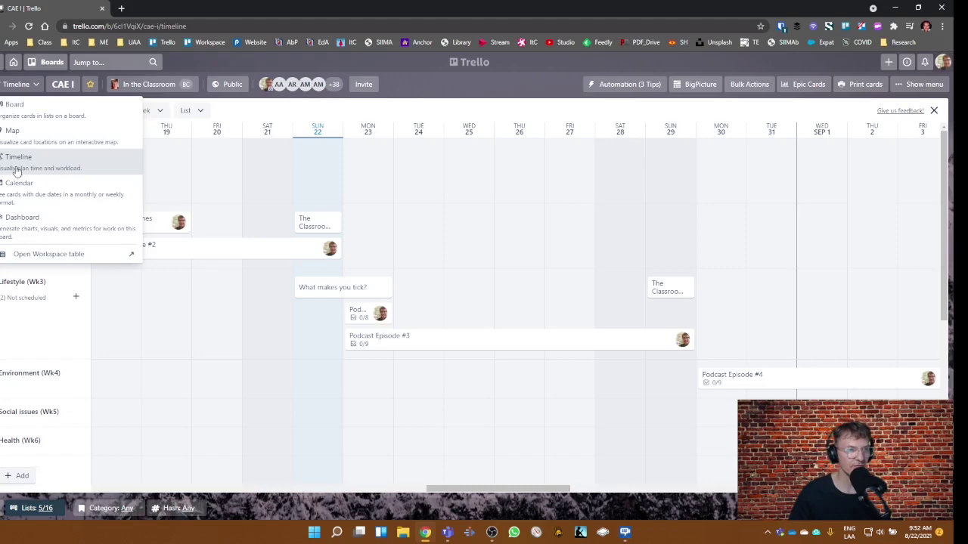
{"action": "left_click", "coordinate": [39, 194]}
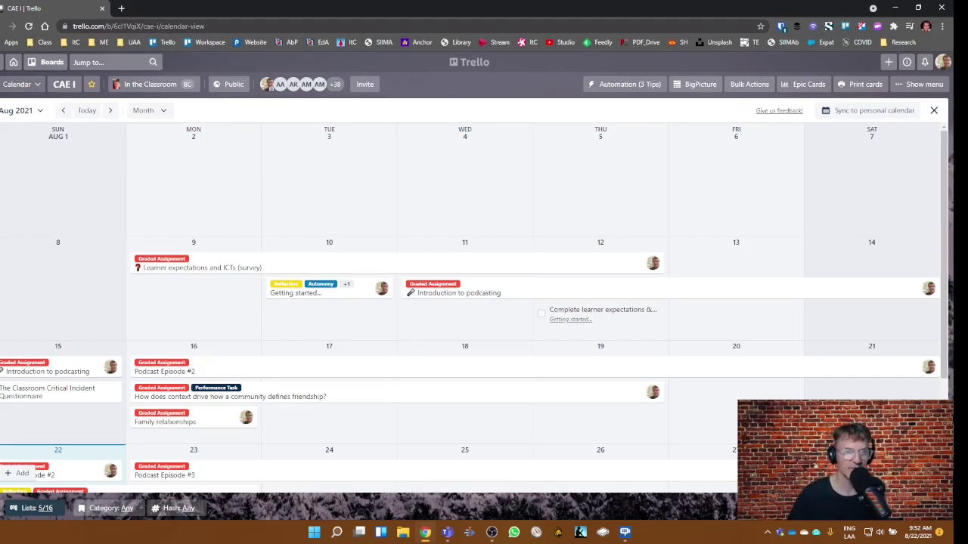
{"action": "left_click", "coordinate": [40, 92]}
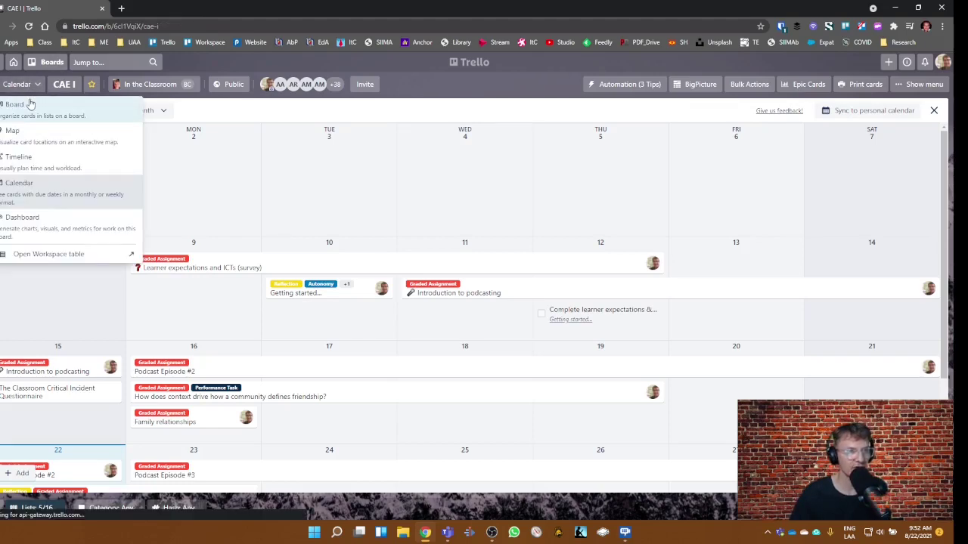
{"action": "left_click", "coordinate": [17, 105]}
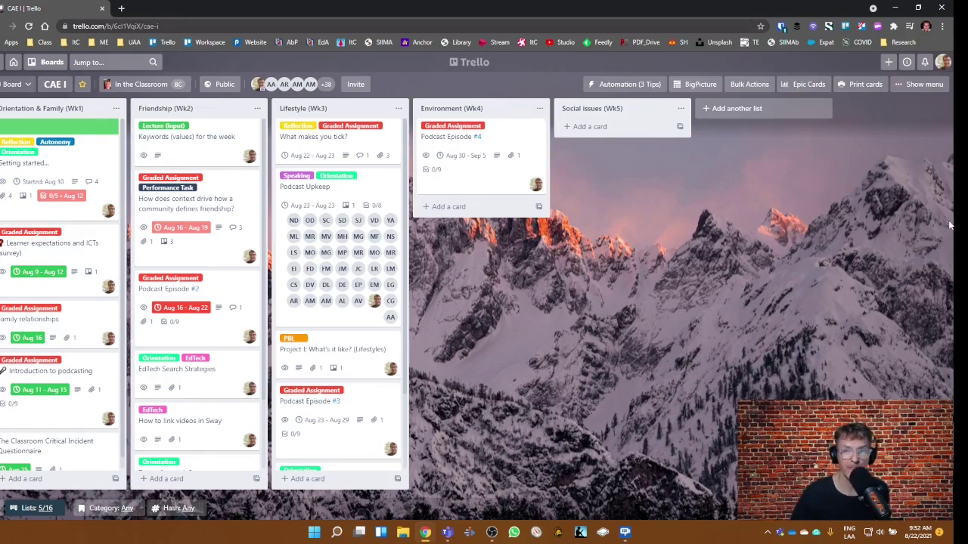
- View the board's About this board information, including its admins, description and member permissions
{"action": "left_click", "coordinate": [917, 85]}
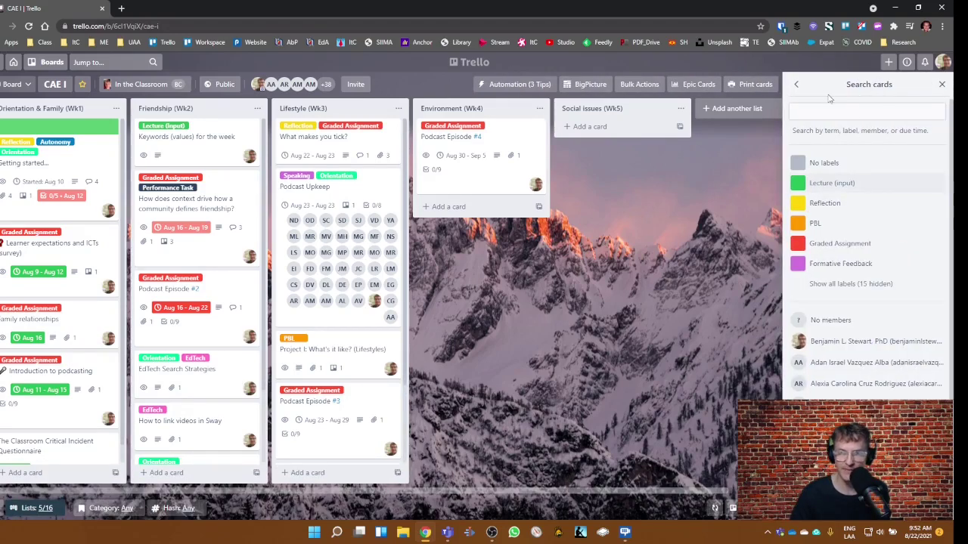
{"action": "left_click", "coordinate": [796, 84]}
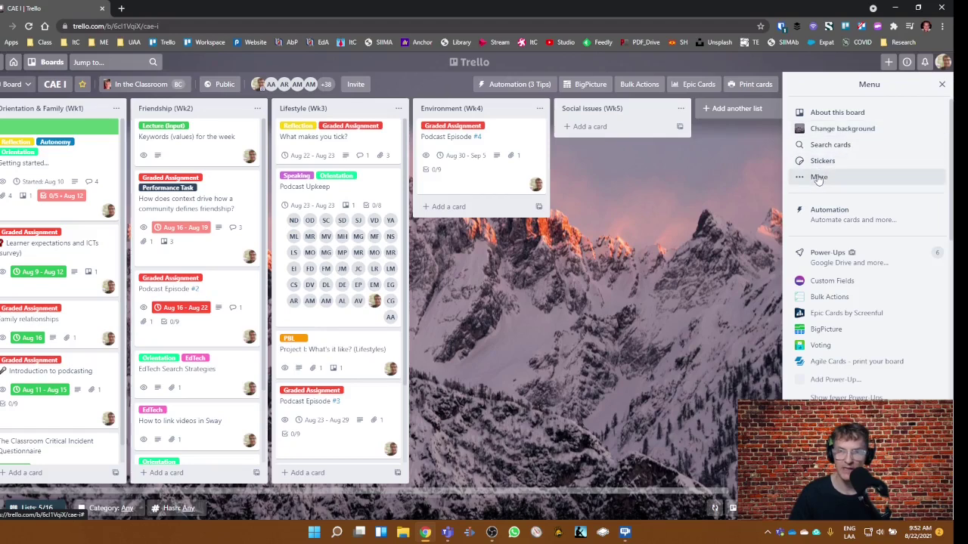
{"action": "left_click", "coordinate": [825, 112]}
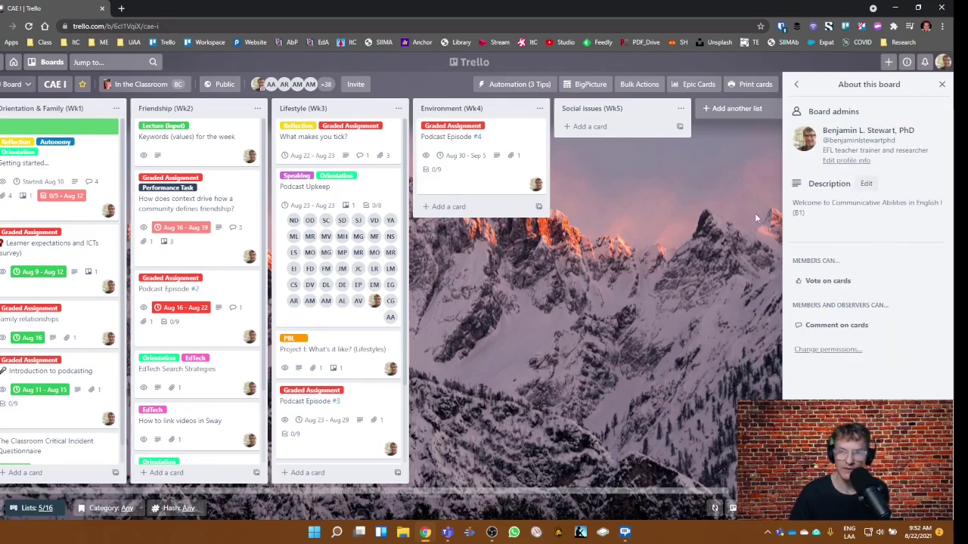
{"action": "left_click", "coordinate": [941, 85]}
{"action": "left_click", "coordinate": [931, 88]}
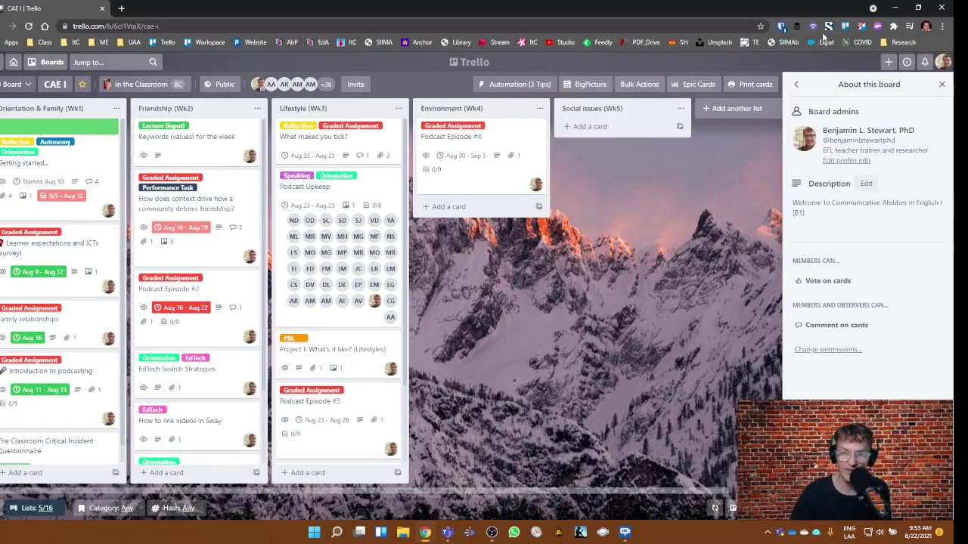
- Filter the board's cards by the Graded Assignment label, try the Reflection label instead, and return to Graded Assignment only
{"action": "left_click", "coordinate": [796, 84]}
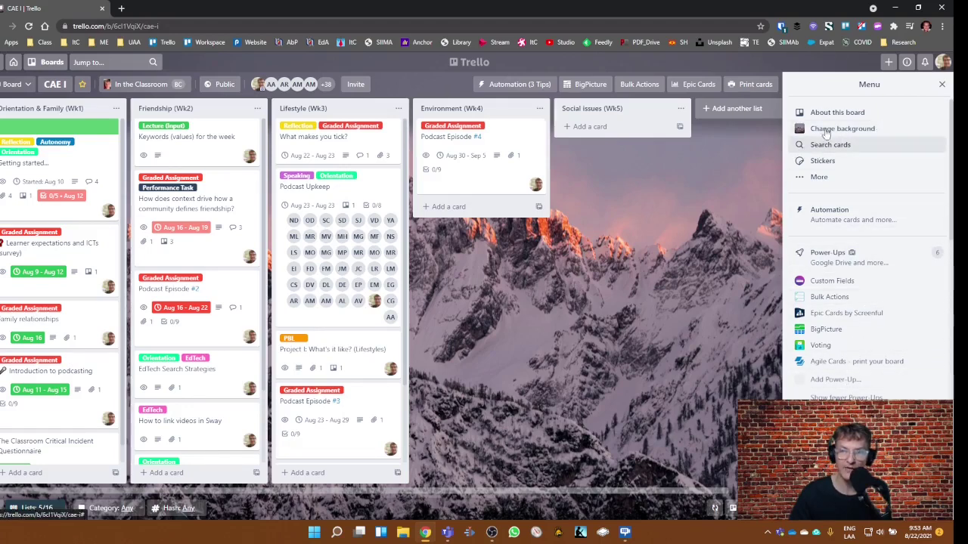
{"action": "left_click", "coordinate": [822, 148]}
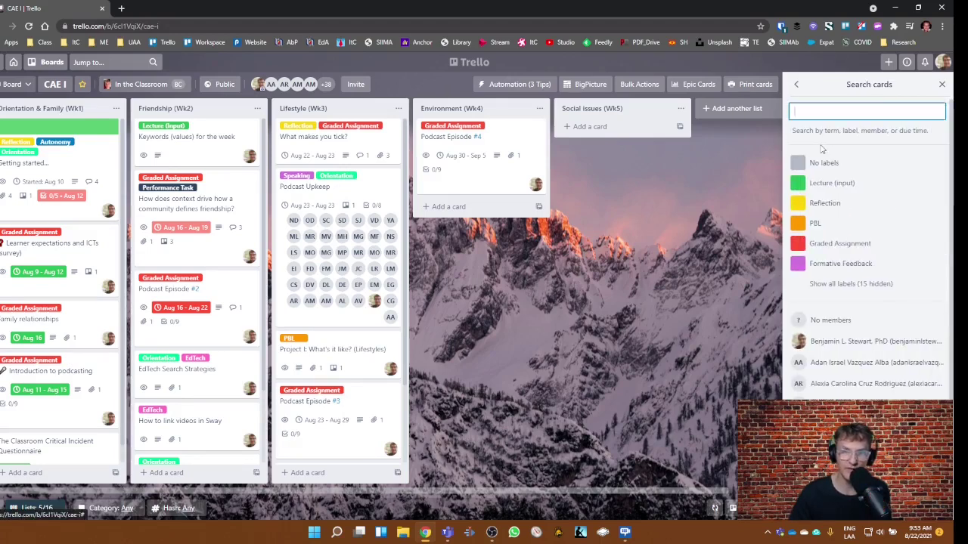
{"action": "left_click", "coordinate": [810, 254]}
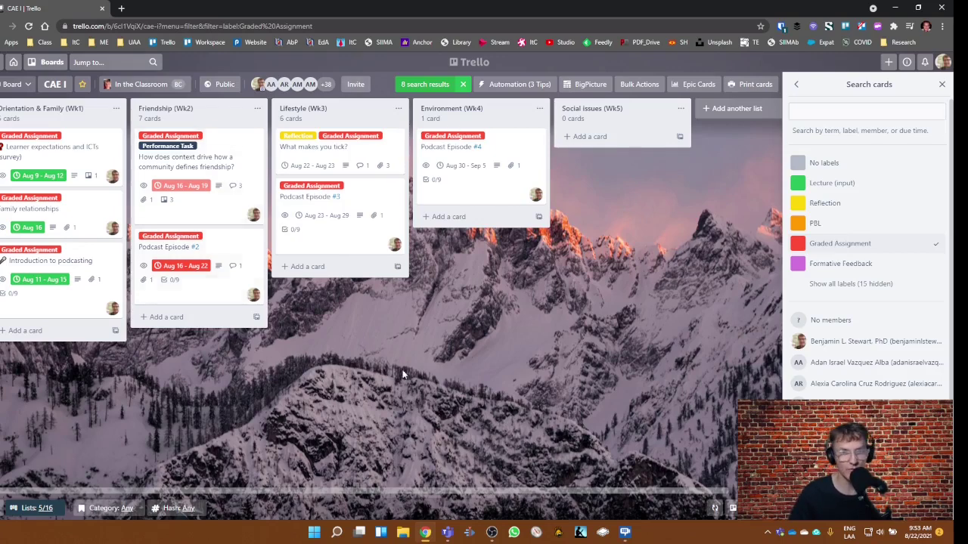
{"action": "left_click", "coordinate": [860, 208]}
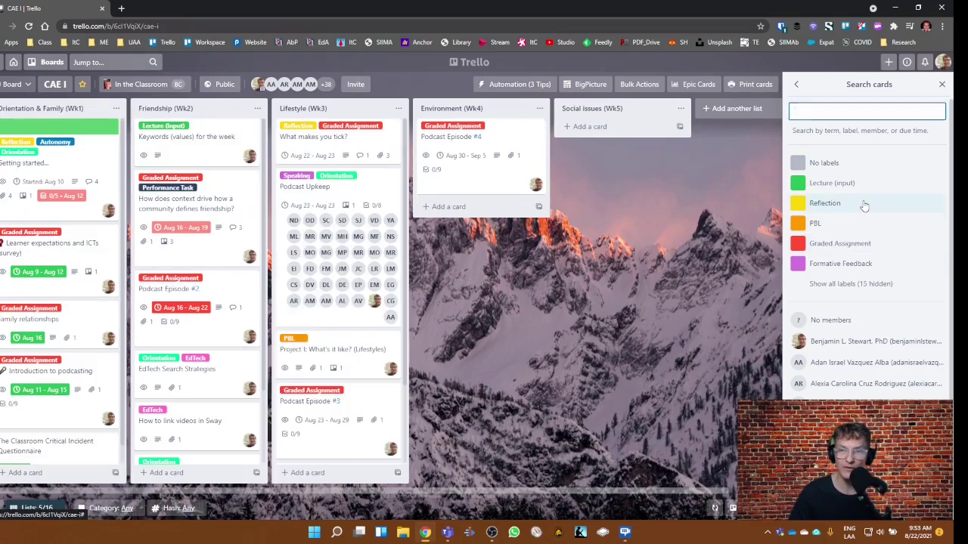
{"action": "left_click", "coordinate": [849, 245]}
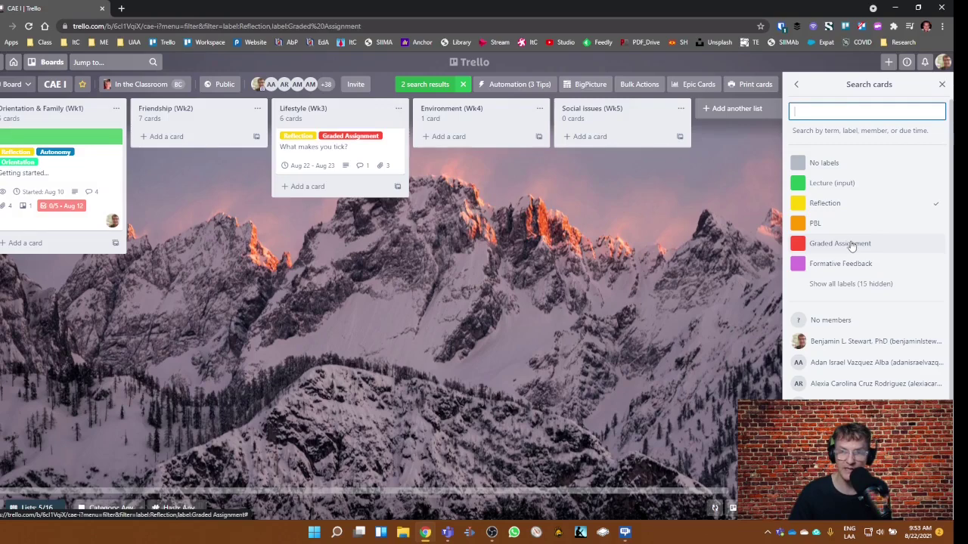
{"action": "left_click", "coordinate": [836, 206]}
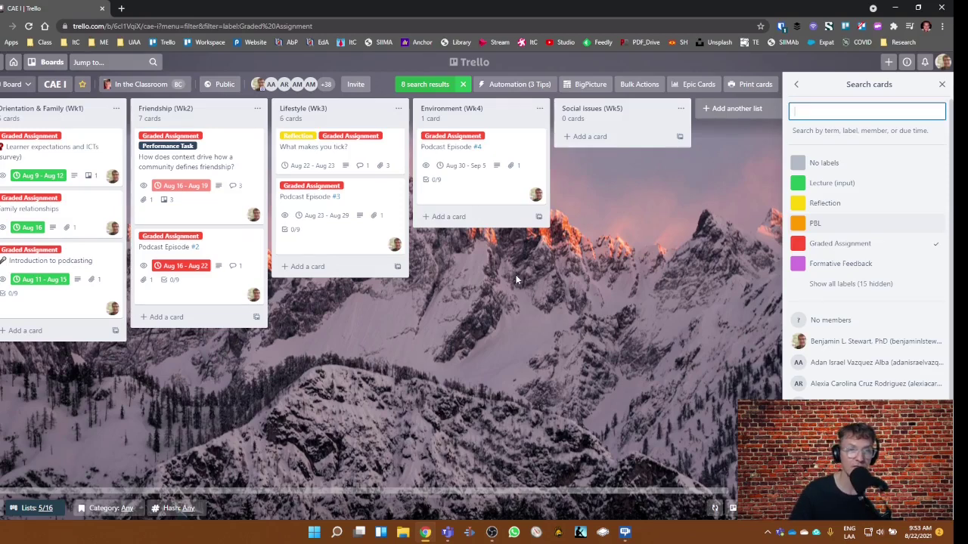
- Show the cards filtered by Graded Assignment in Calendar view and close the card search
{"action": "left_click", "coordinate": [19, 84]}
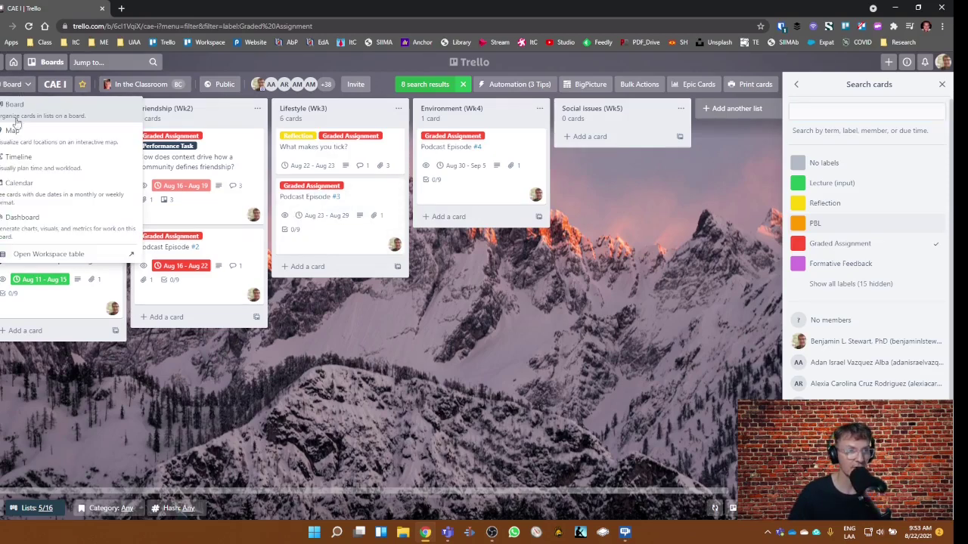
{"action": "left_click", "coordinate": [30, 198]}
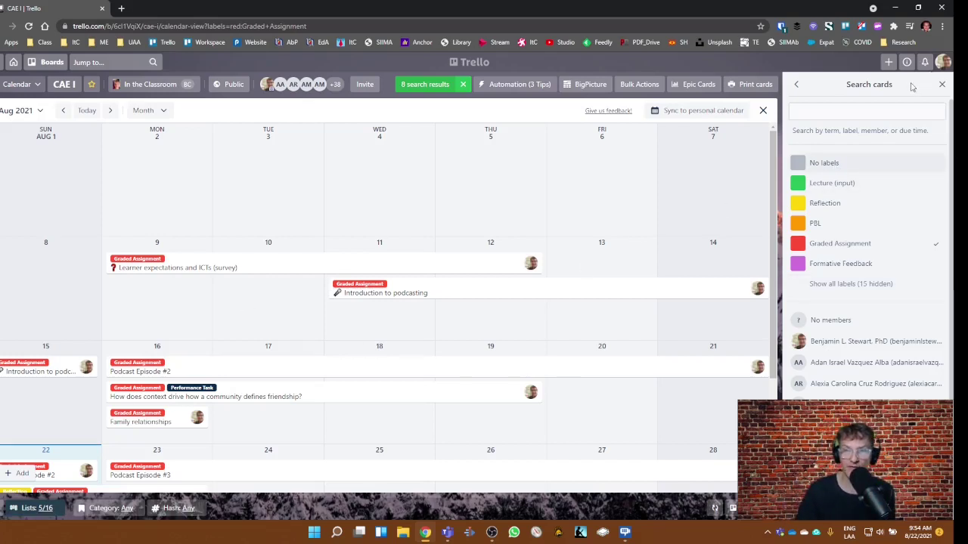
{"action": "left_click", "coordinate": [941, 84]}
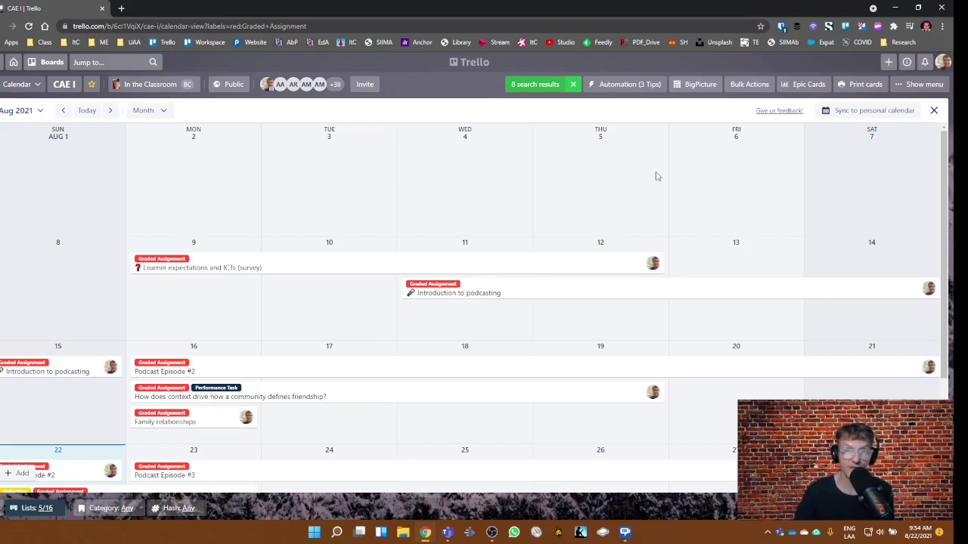
- Reopen the card search, switch the Graded Assignment filter off and on, clear the filter, and close the search
{"action": "left_click", "coordinate": [924, 84]}
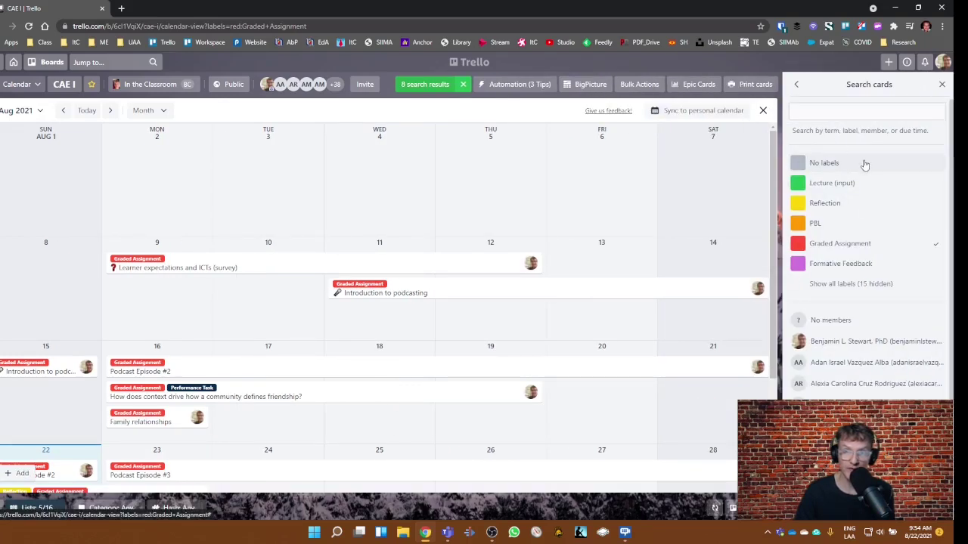
{"action": "left_click", "coordinate": [884, 246]}
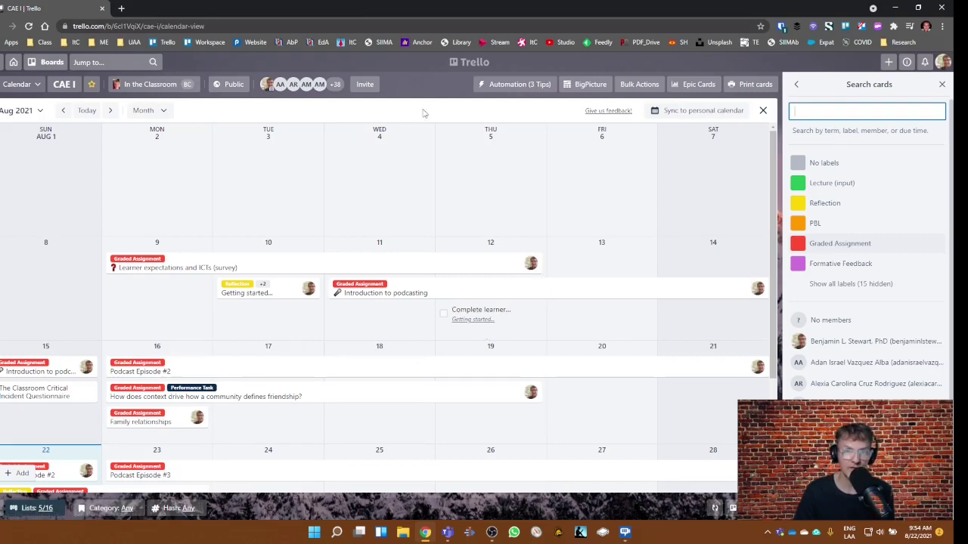
{"action": "left_click", "coordinate": [854, 244]}
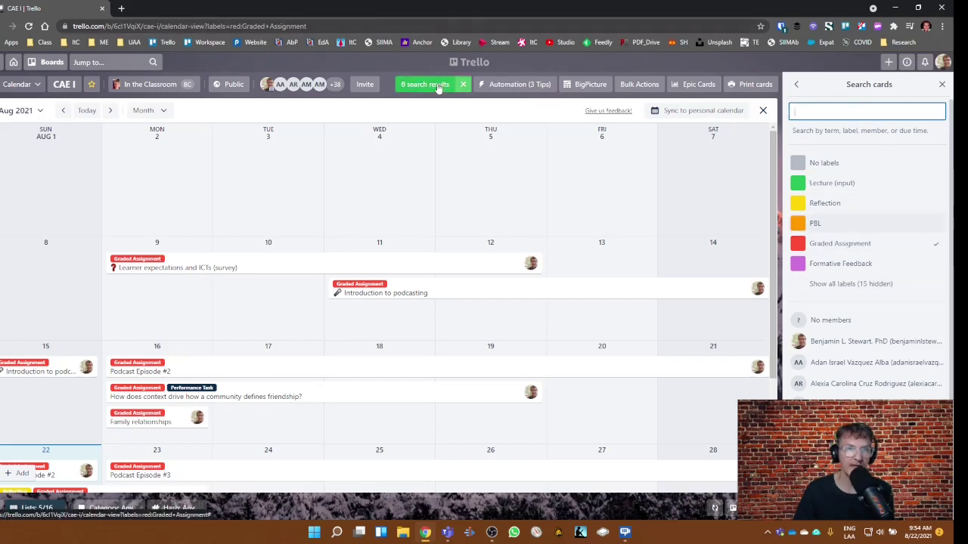
{"action": "left_click", "coordinate": [462, 84]}
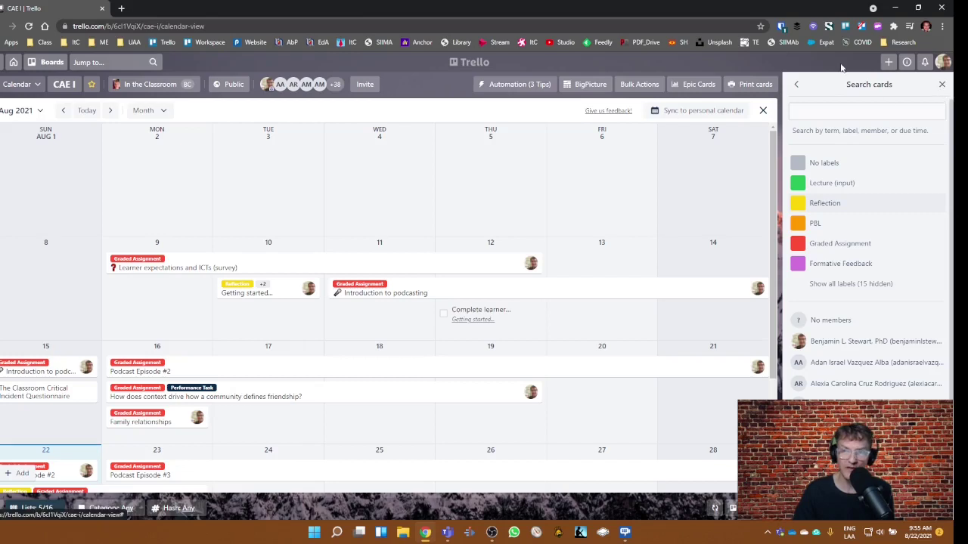
{"action": "left_click", "coordinate": [943, 89]}
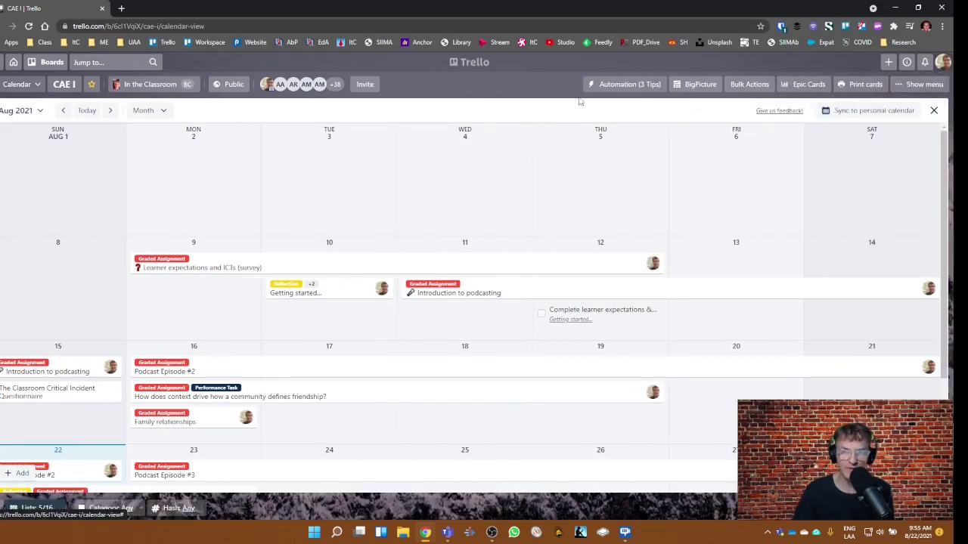
- Return to the Board view and review which weekly lists are set to show or hide
{"action": "left_click", "coordinate": [30, 86]}
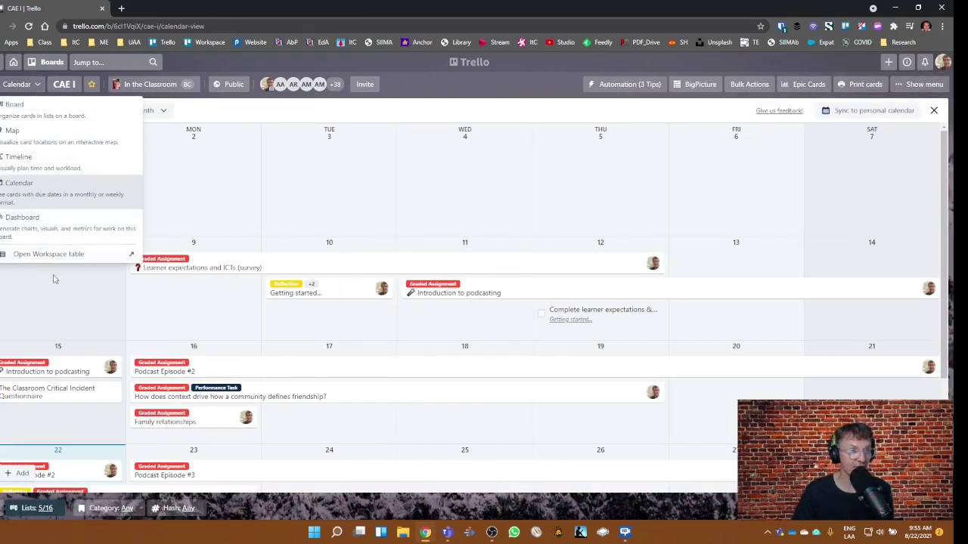
{"action": "left_click", "coordinate": [53, 115]}
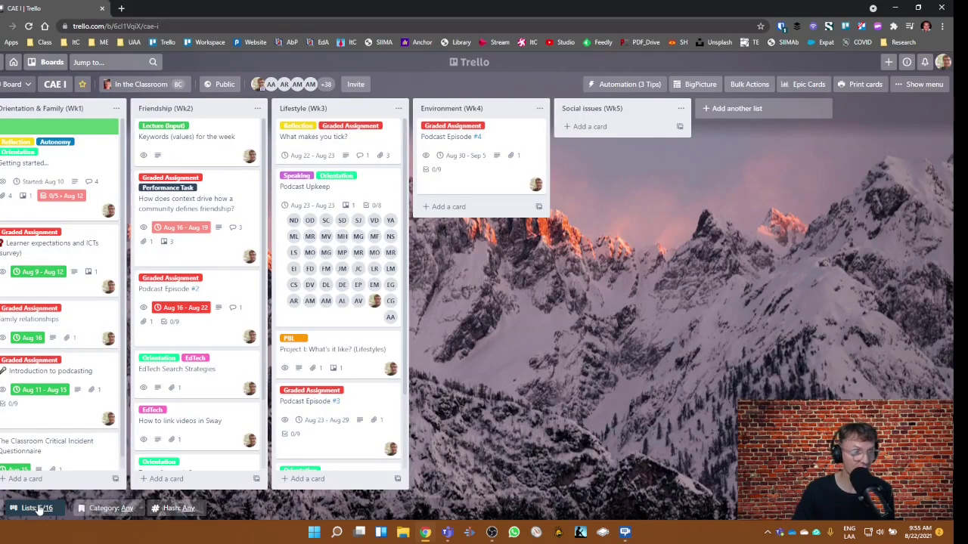
{"action": "left_click", "coordinate": [34, 508]}
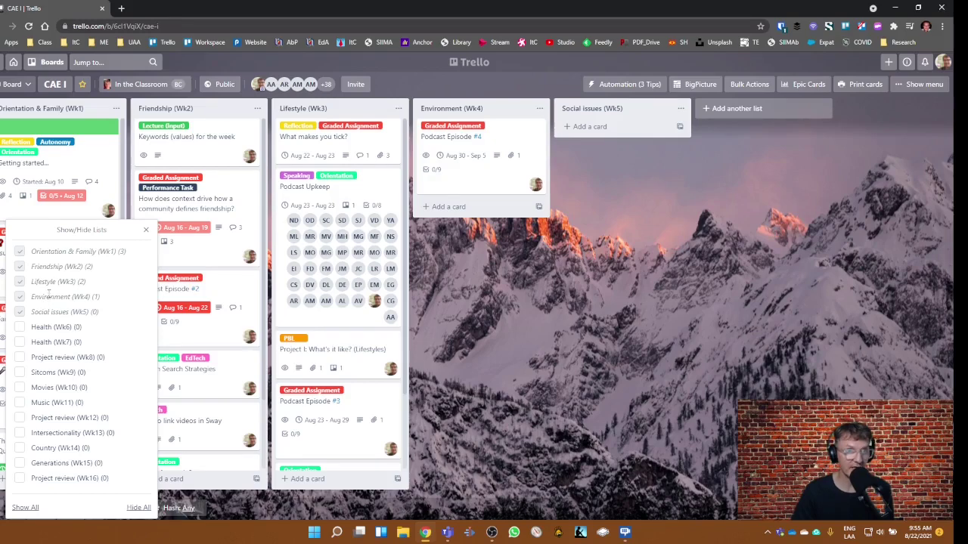
{"action": "left_click", "coordinate": [493, 325]}
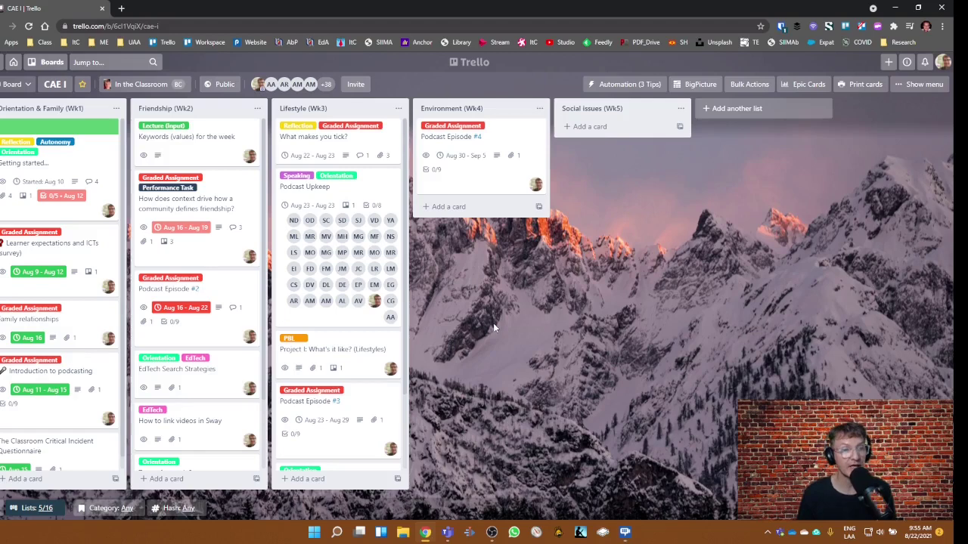